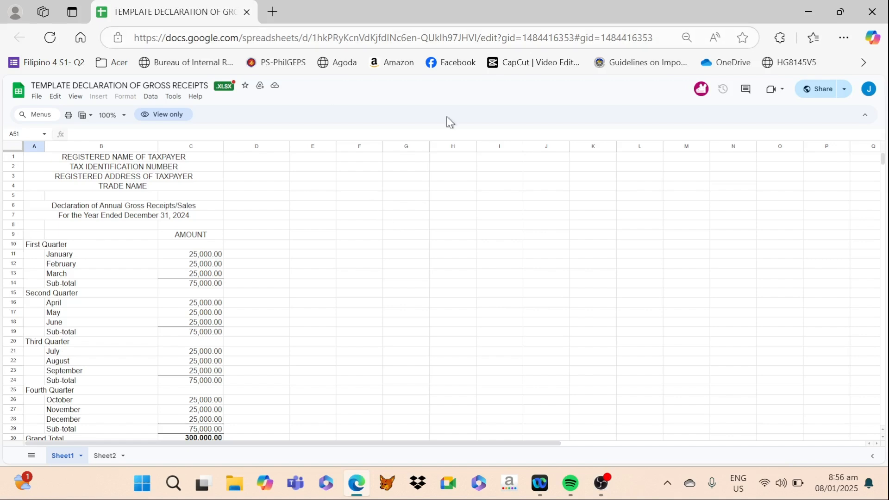
- Make an editable copy of the view-only TEMPLATE DECLARATION OF GROSS RECEIPTS spreadsheet in My Drive, keeping the suggested name
click(210, 257)
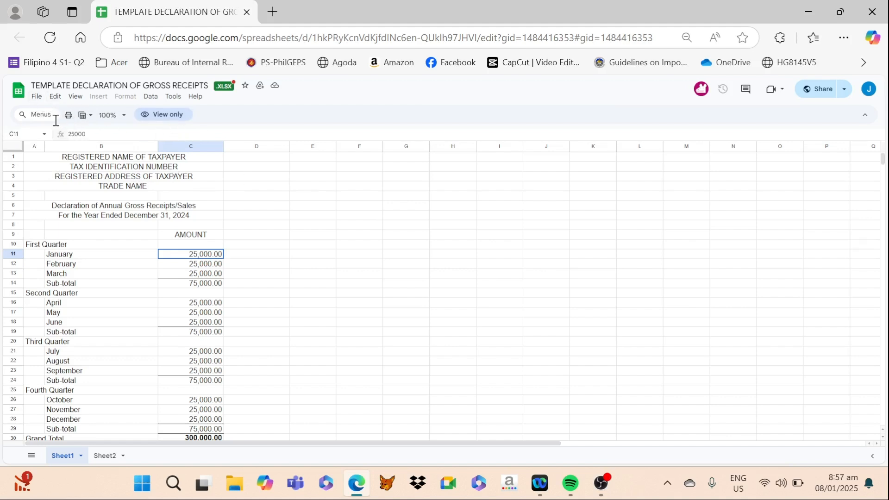
click(37, 97)
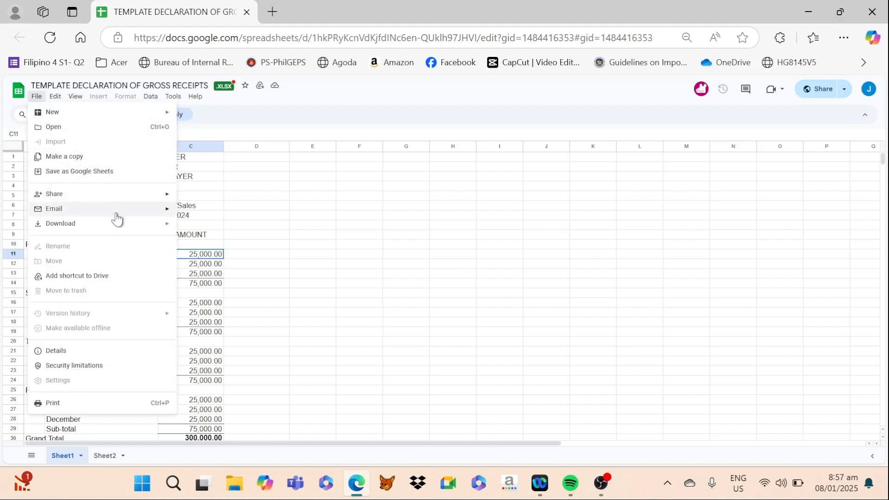
mouse_move(110, 230)
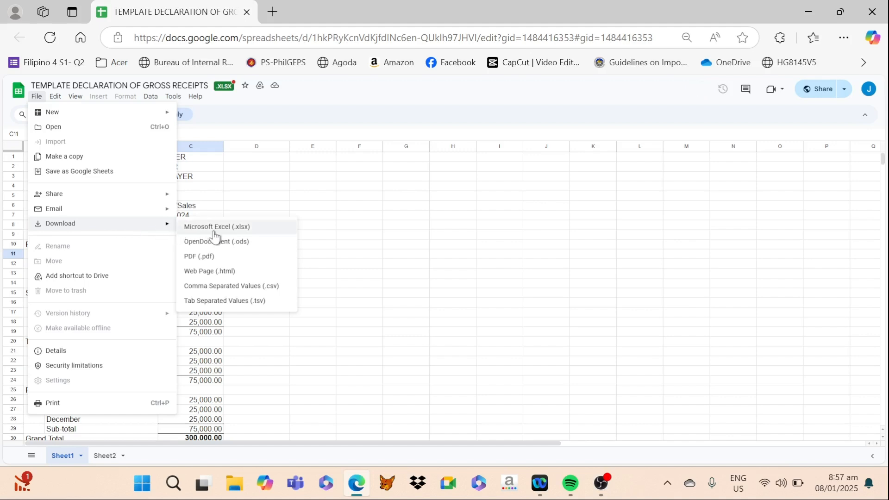
click(62, 159)
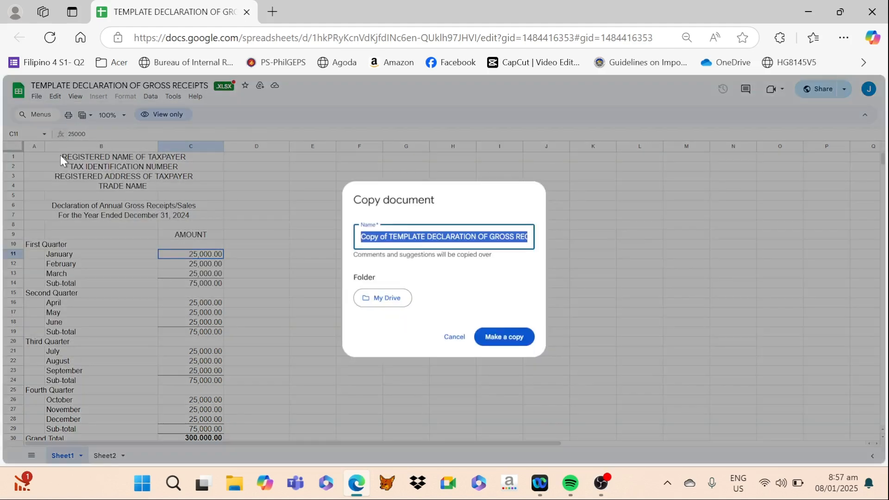
click(507, 340)
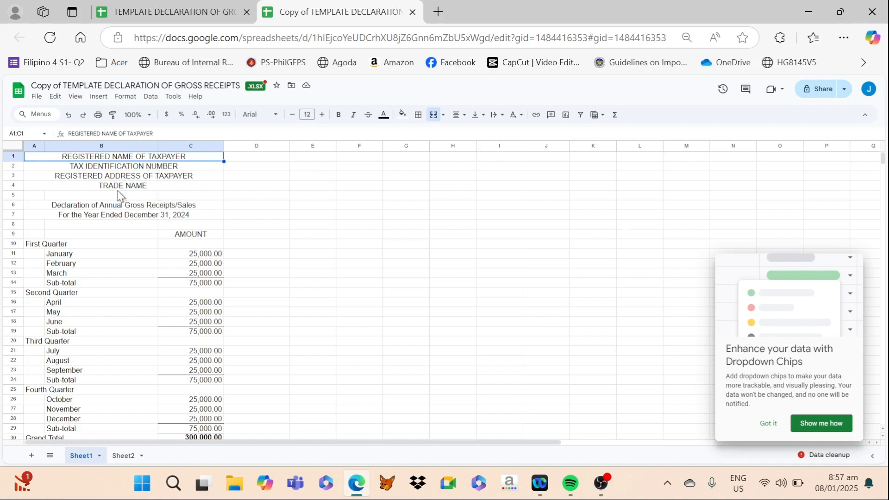
- Paste the copied 2024 sales figures into the Amount column from the January cell C11 through the Grand Total, and check the fourth-quarter subtotal
click(517, 255)
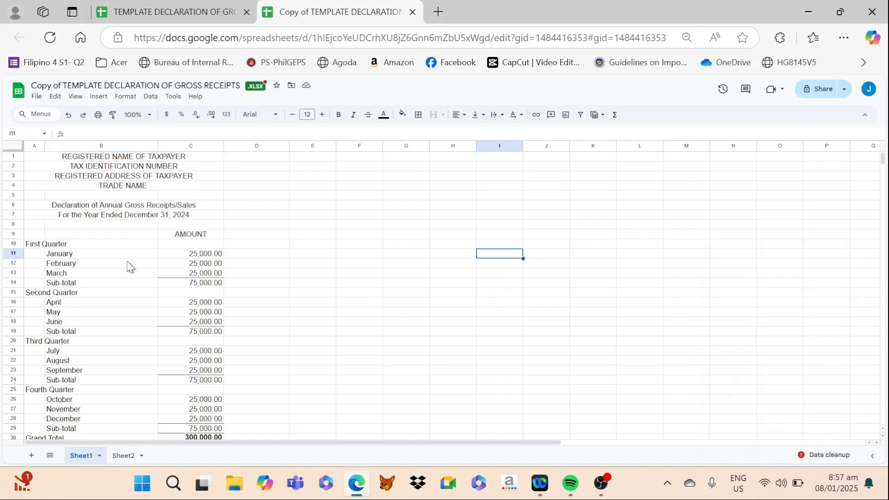
click(184, 257)
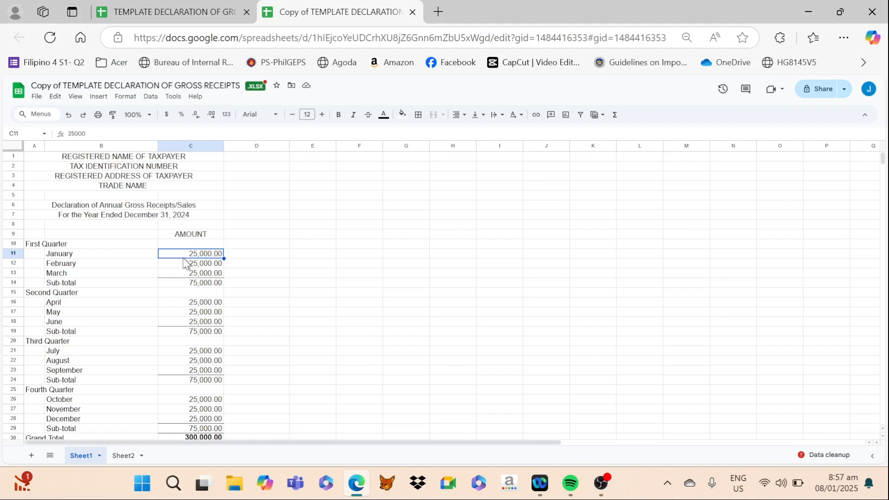
text(52,560.00 41,700.00 54,410.00 148,670.00  51,310.00 84,090.00 59,455.00 194,855.00  53,550.00 65,500.00 45,700.00 164,750.00  96,930.00 70,050.00 60,560.00 227,540.00 735,815.00)
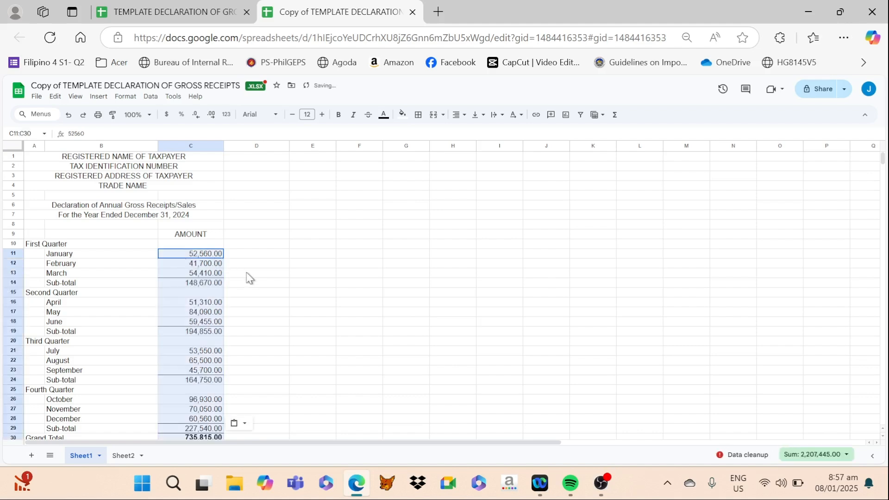
scroll(278, 277, down, 2)
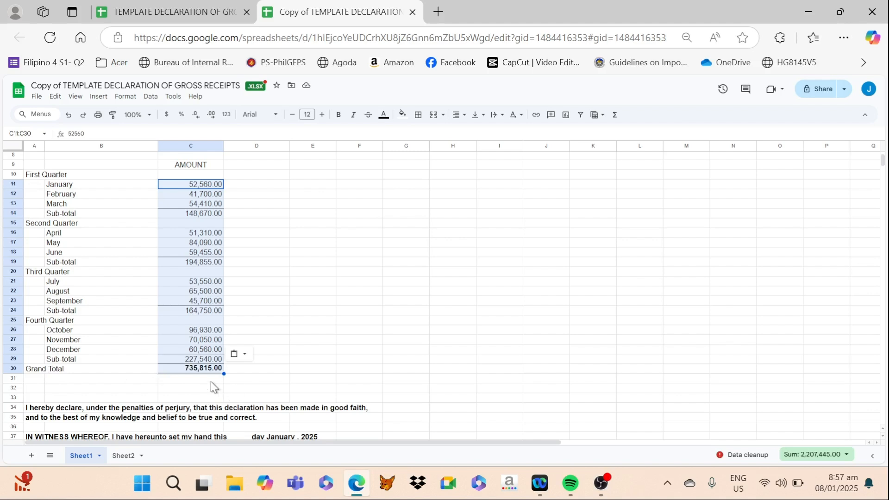
click(282, 373)
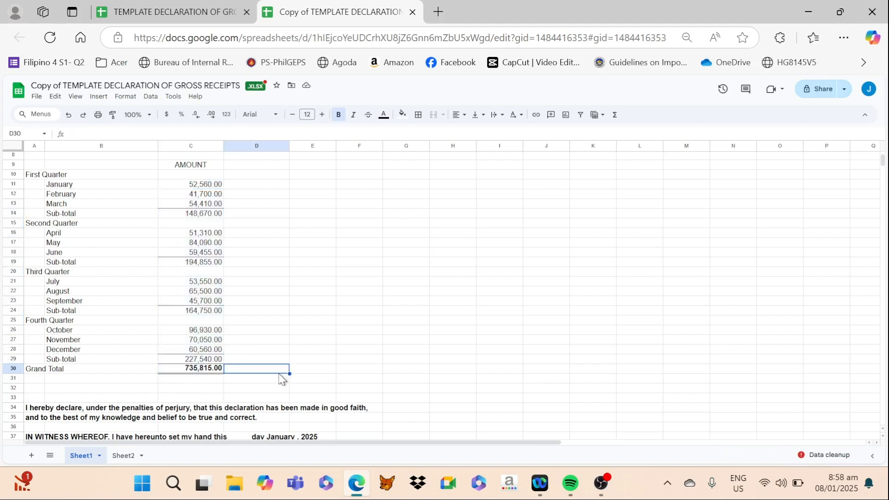
click(189, 362)
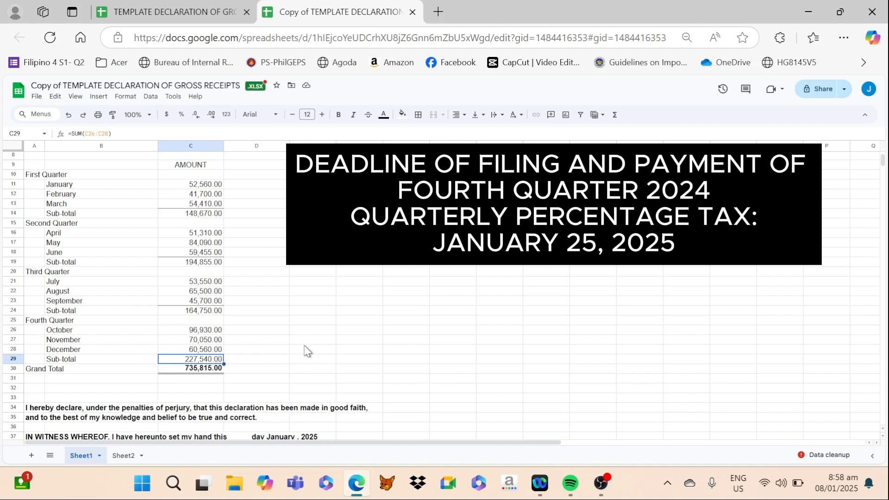
- Search the web for TAX TUTORIALS FOR MSME BLOGSPOT in a new tab and find the blog's Guide for BMBE Registered Taxpayers
click(440, 14)
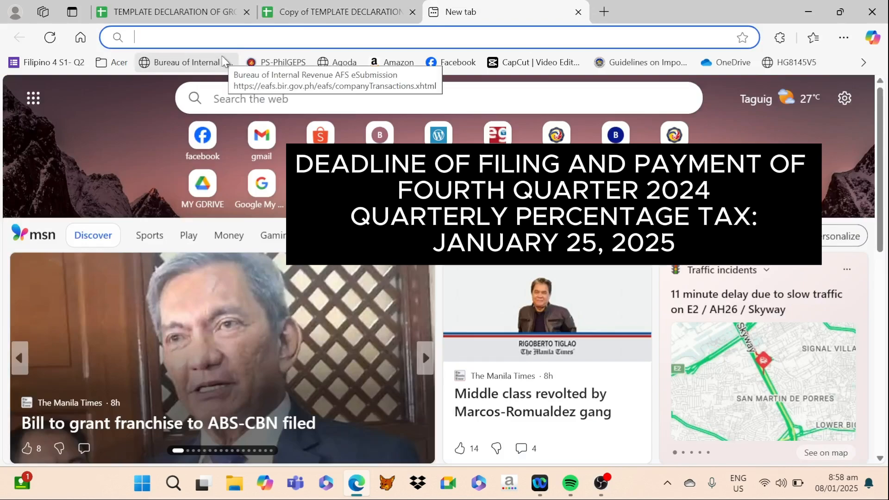
text(tax)
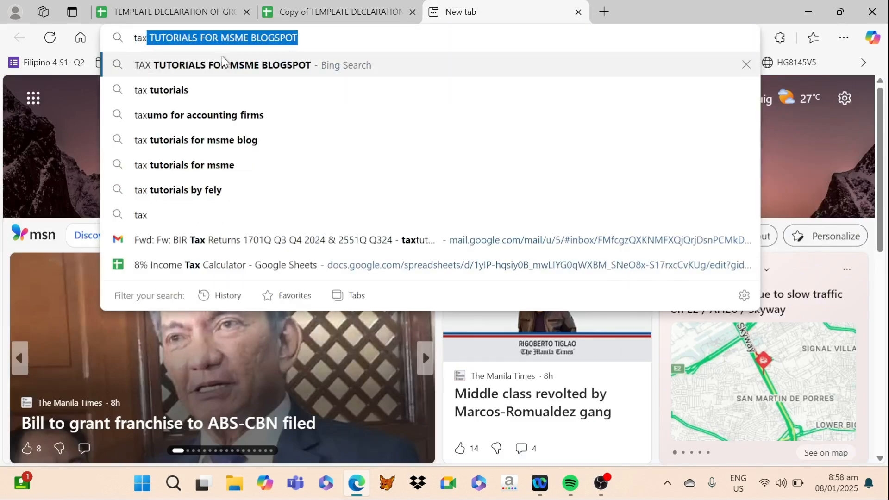
click(222, 65)
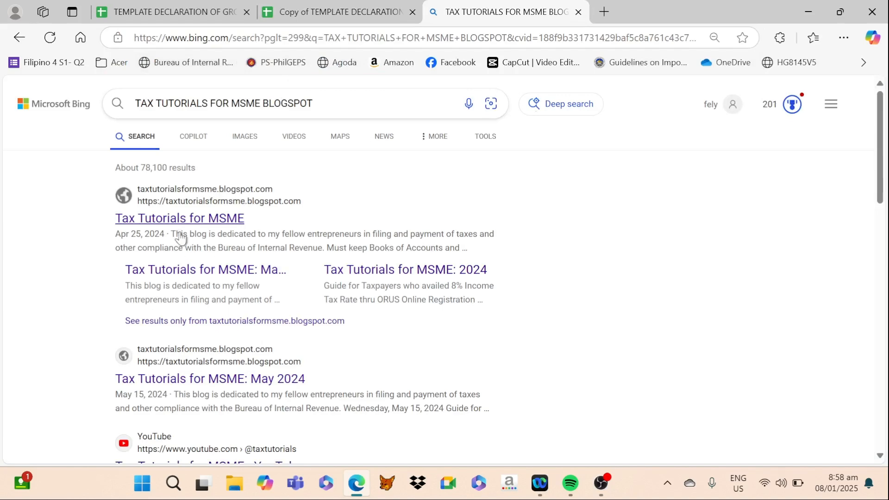
click(179, 219)
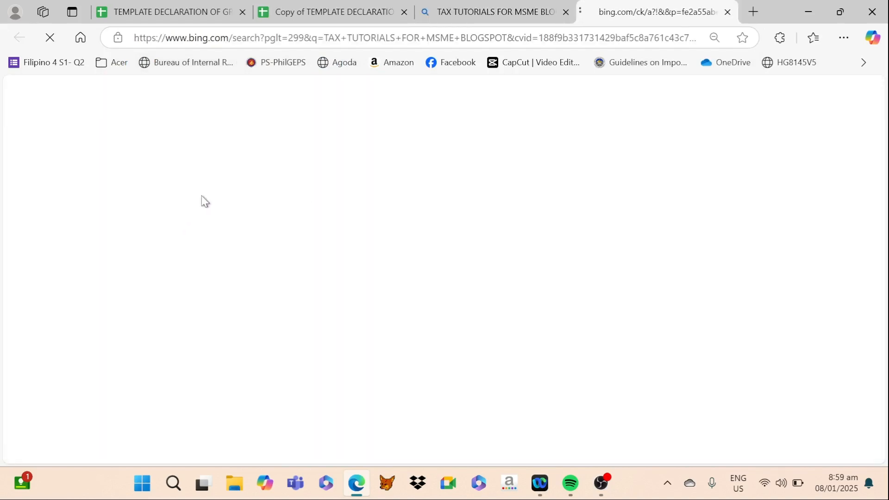
scroll(482, 308, down, 6)
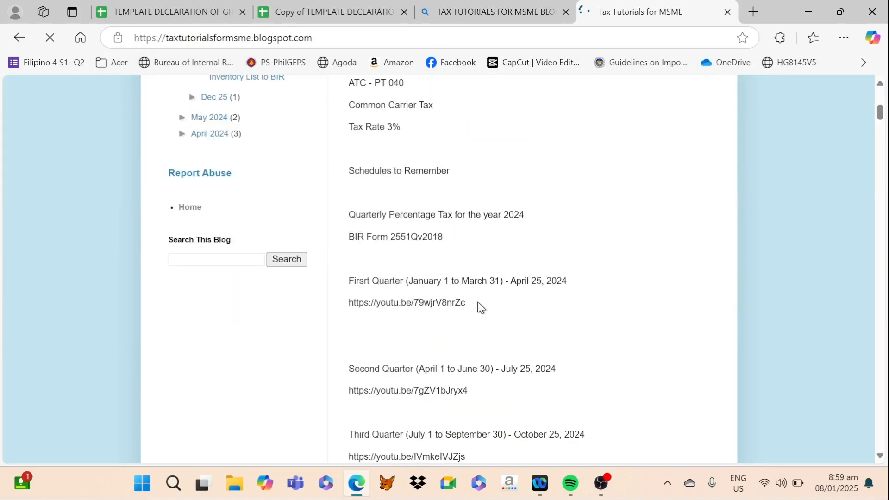
scroll(482, 308, down, 20)
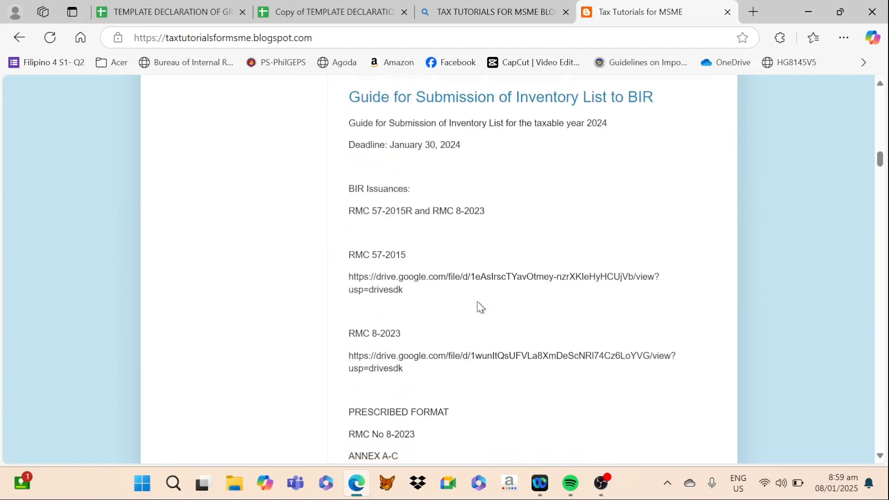
scroll(479, 304, down, 20)
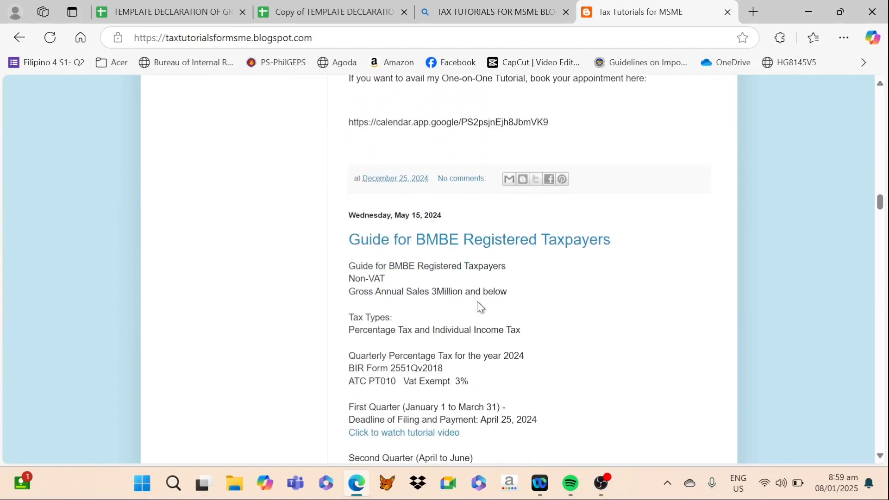
scroll(480, 306, down, 1)
scroll(479, 309, down, 1)
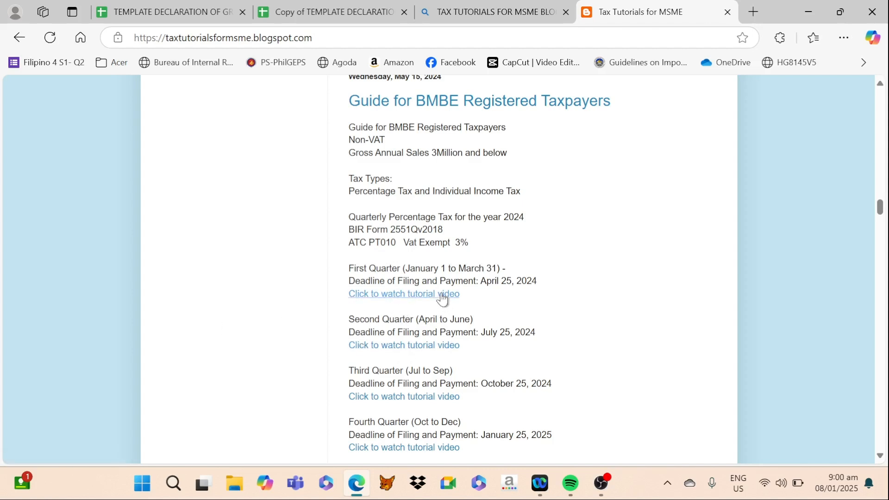
- View the guide's first-quarter and fourth-quarter percentage tax tutorial videos, closing each one to return to the blog
click(397, 296)
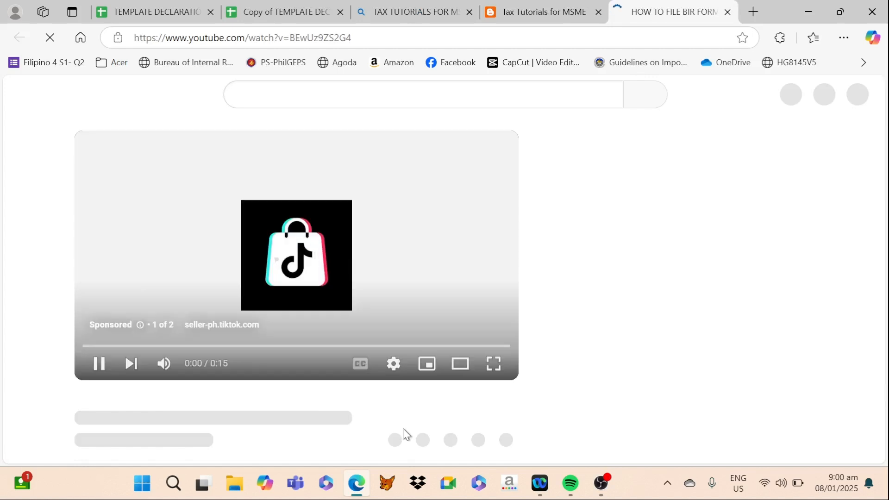
click(728, 13)
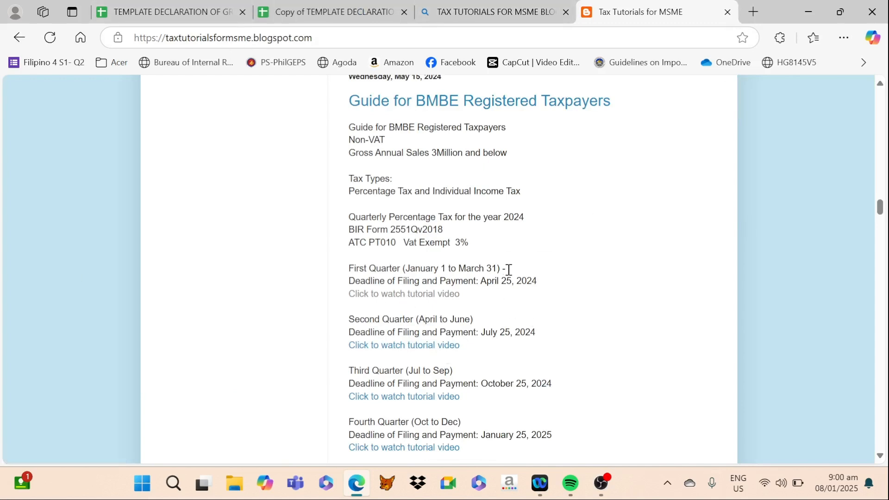
scroll(509, 270, down, 3)
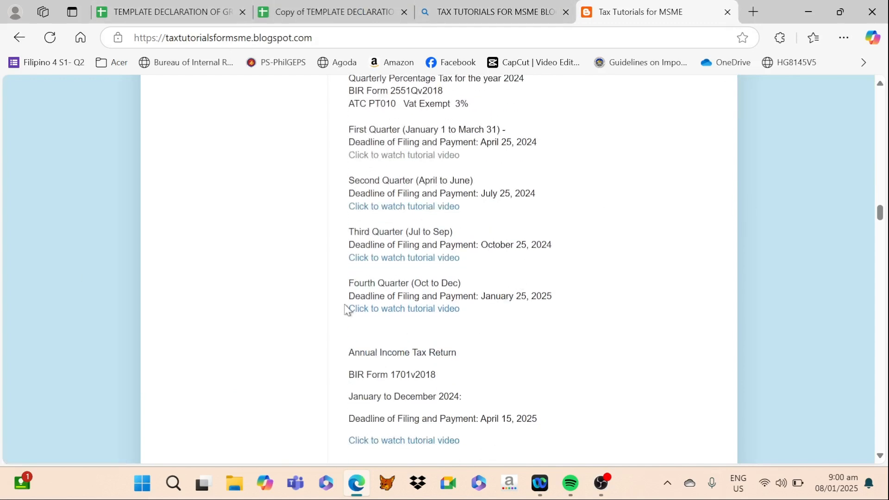
click(394, 309)
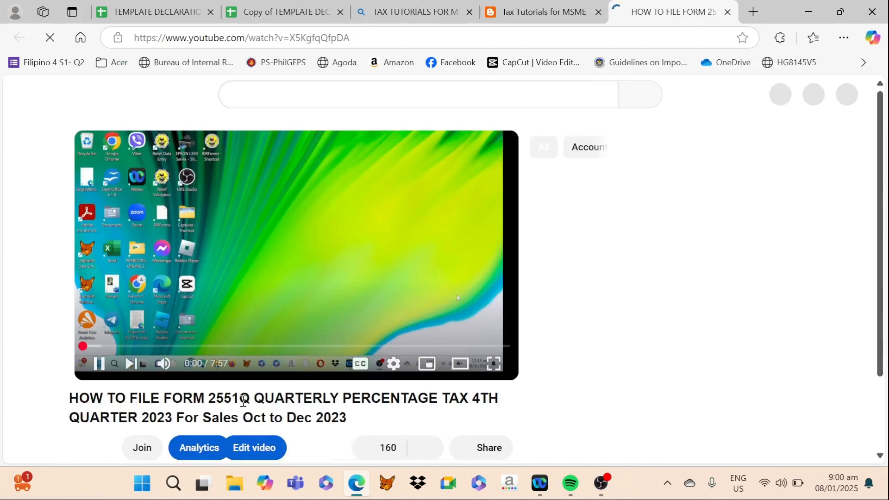
click(727, 11)
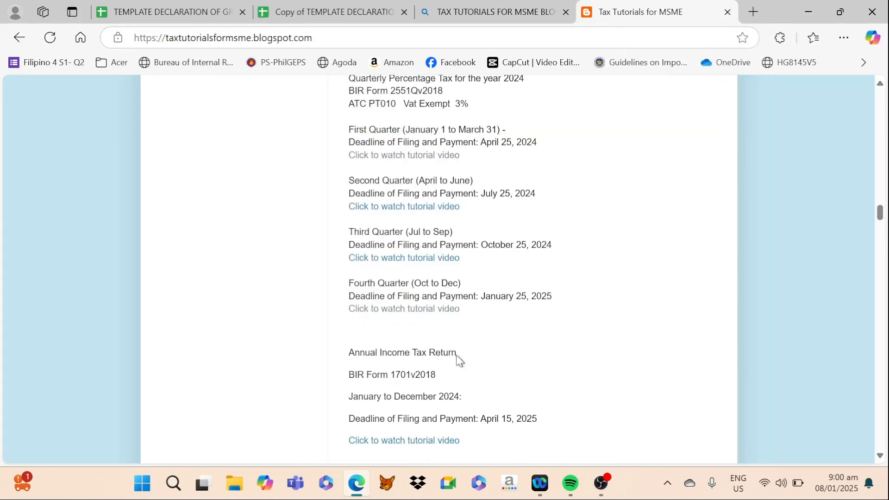
- Close the original template, return to the copied spreadsheet, and launch the Offline eBIRForms Package from the desktop
click(242, 12)
click(197, 11)
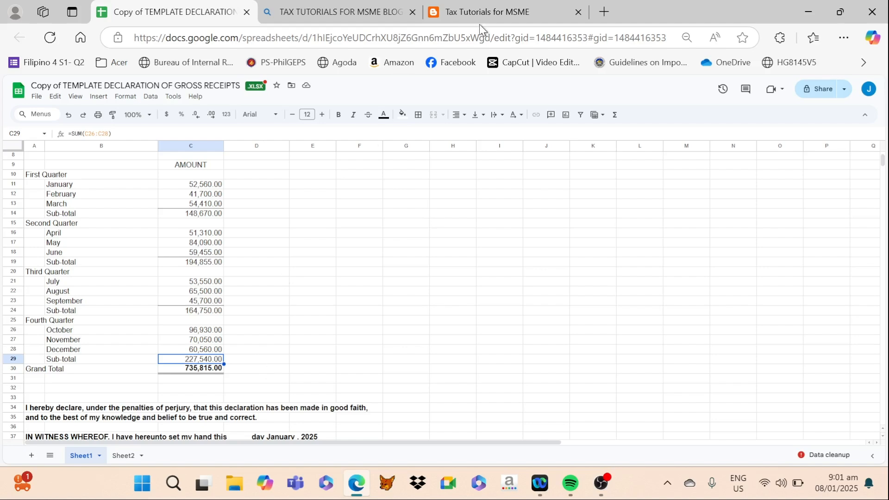
click(809, 17)
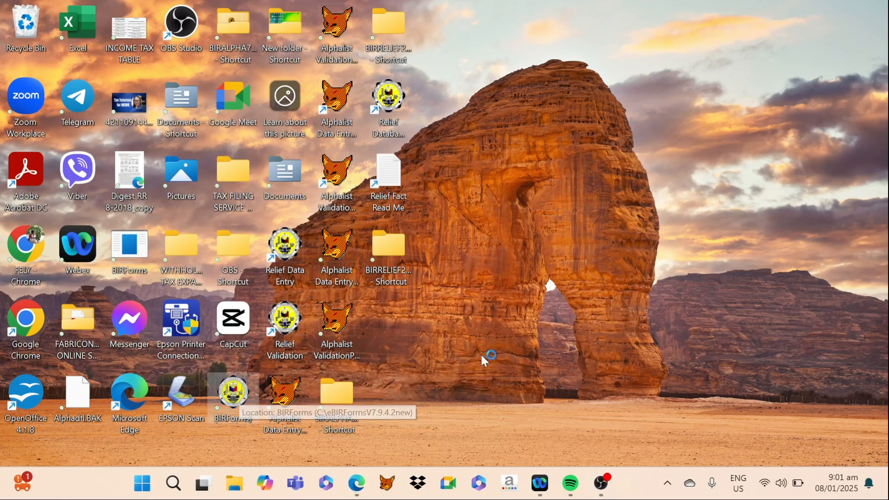
double_click(236, 414)
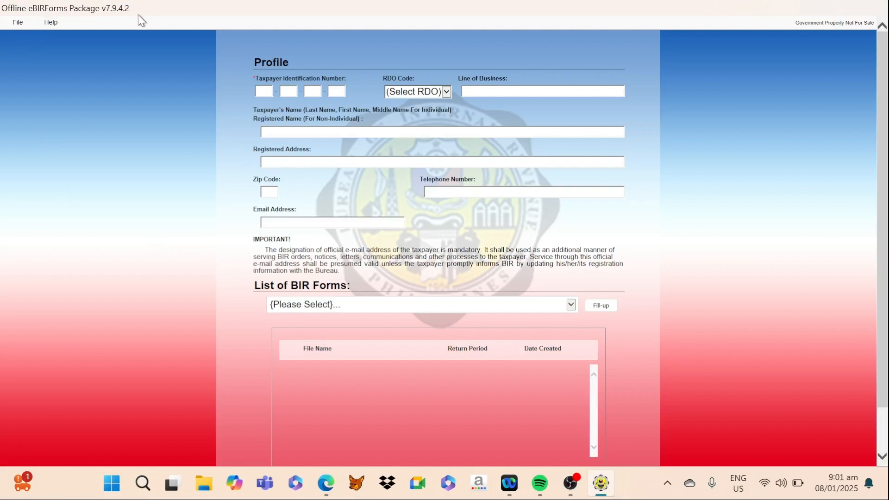
- Switch to Microsoft Edge and look through the eServices page of the Bureau of Internal Revenue website in a new tab
click(326, 483)
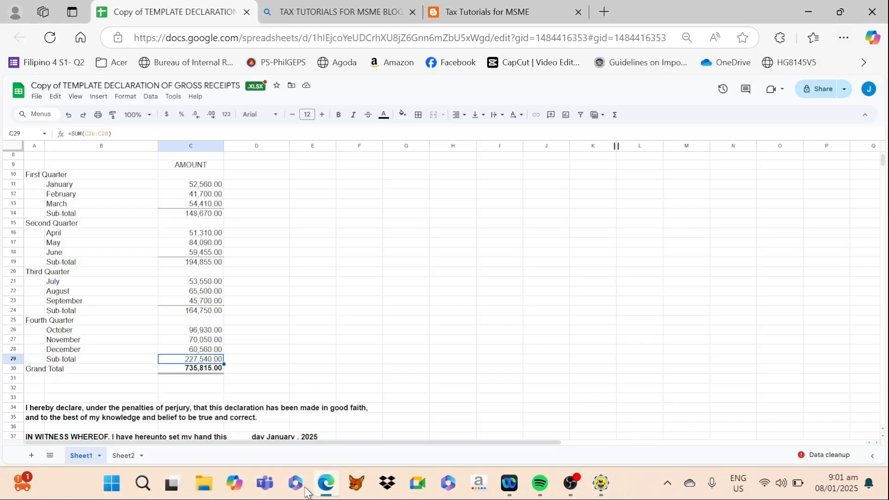
click(604, 12)
click(672, 147)
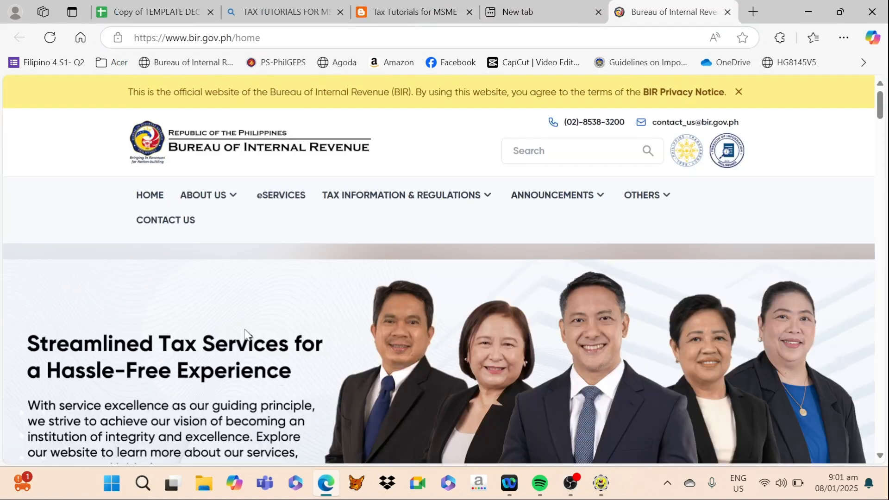
click(277, 202)
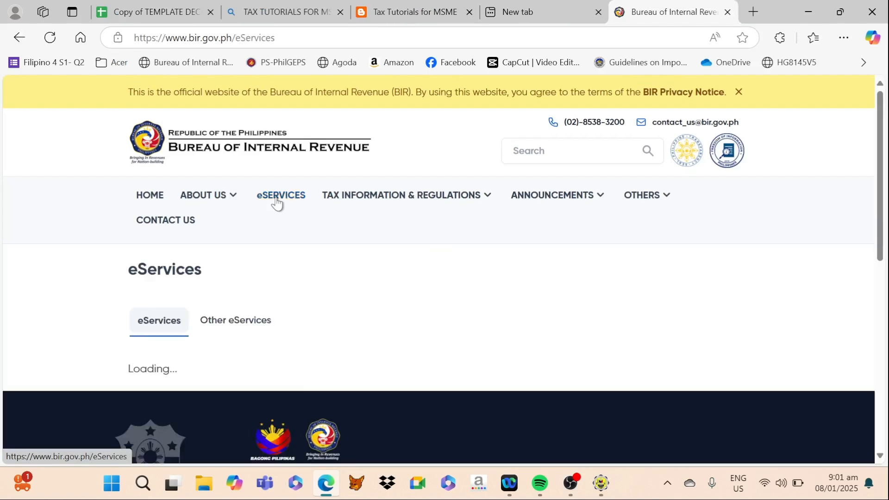
scroll(392, 308, down, 3)
scroll(392, 308, down, 3)
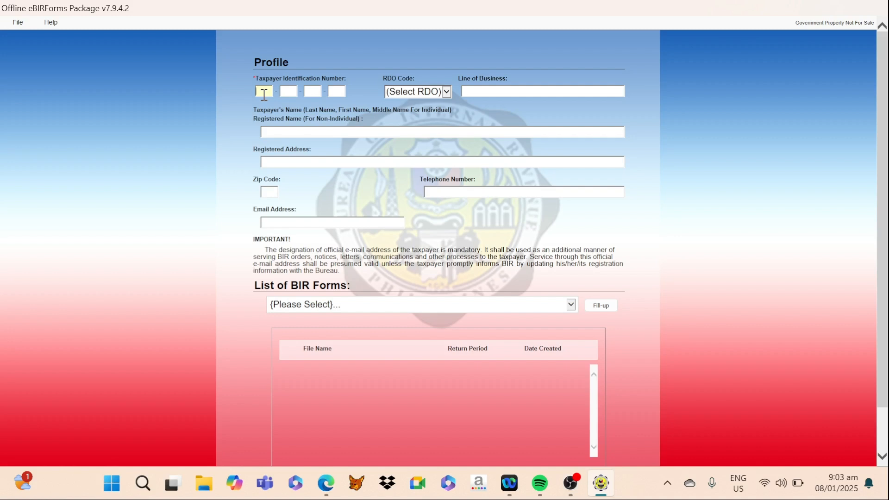
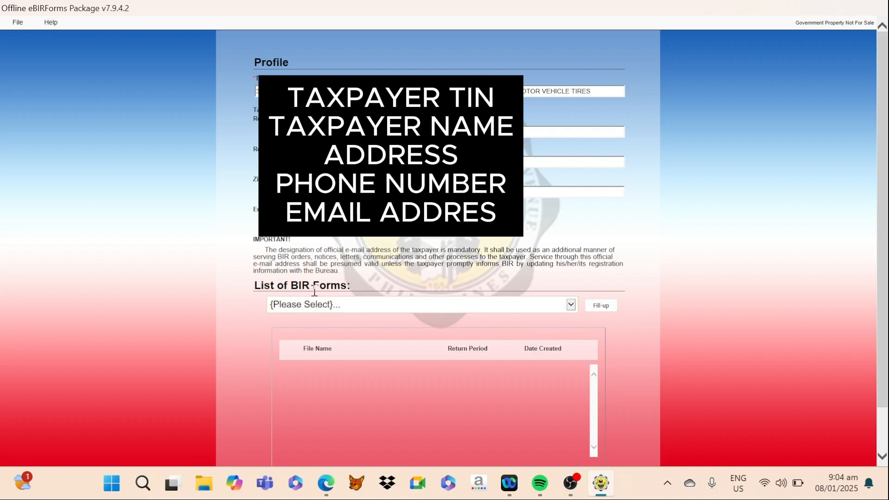
- Enter the taxpayer identification number in the profile and open BIR Form 2551Qv2018 - Quarterly Percentage Tax Return for filling up
click(568, 307)
scroll(465, 267, down, 12)
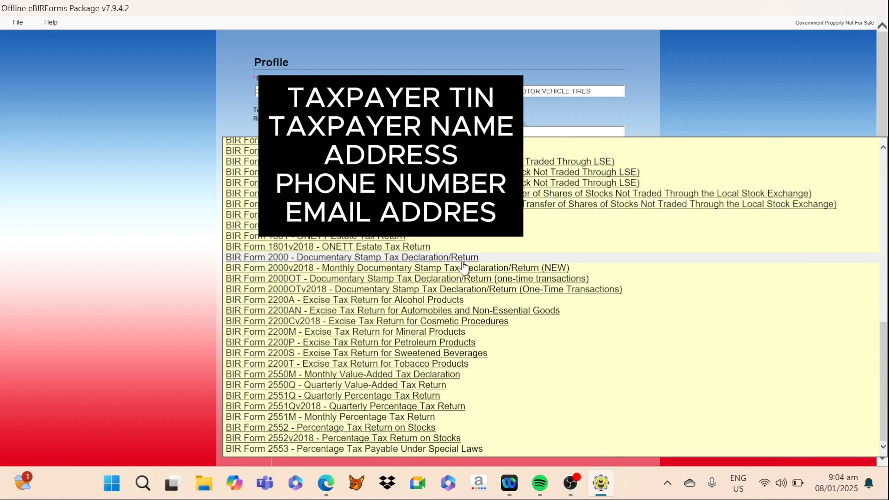
click(294, 407)
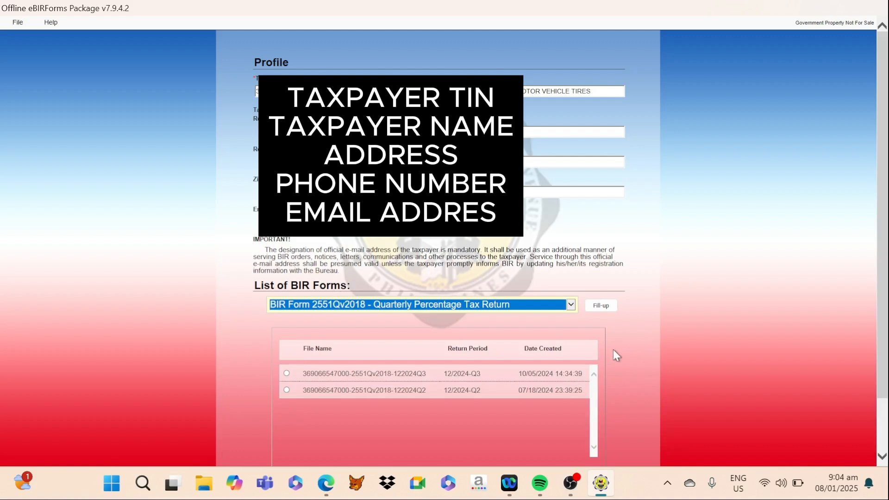
click(597, 307)
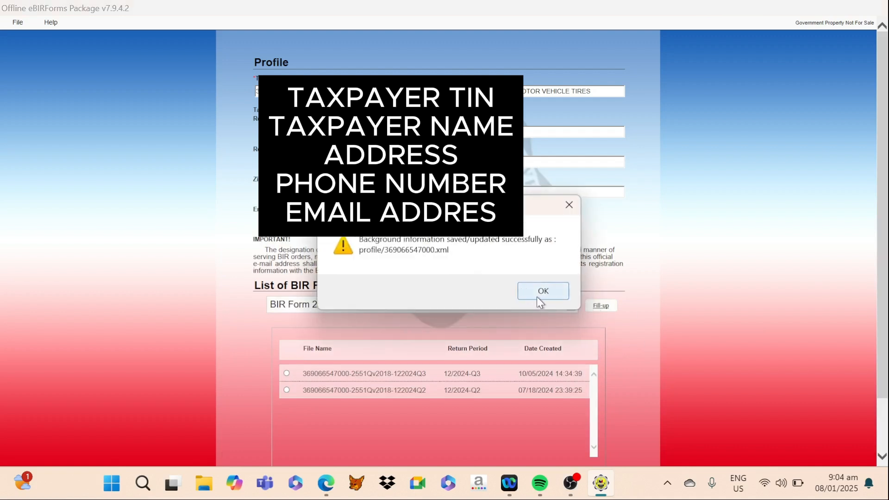
click(543, 292)
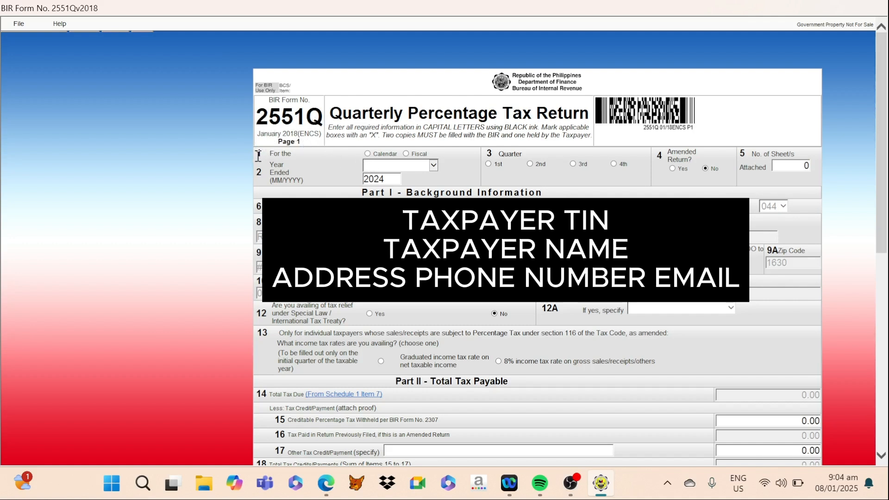
- Set the return period to the calendar year ended December 2024, fourth quarter
click(368, 154)
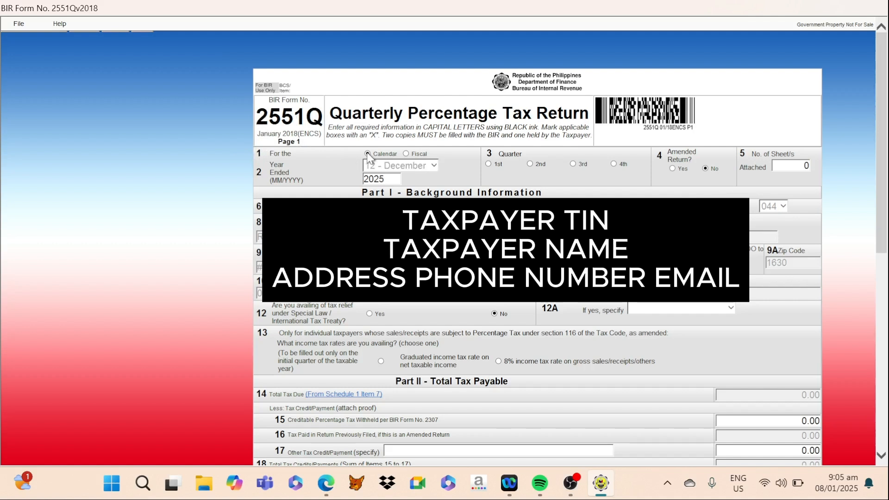
click(385, 181)
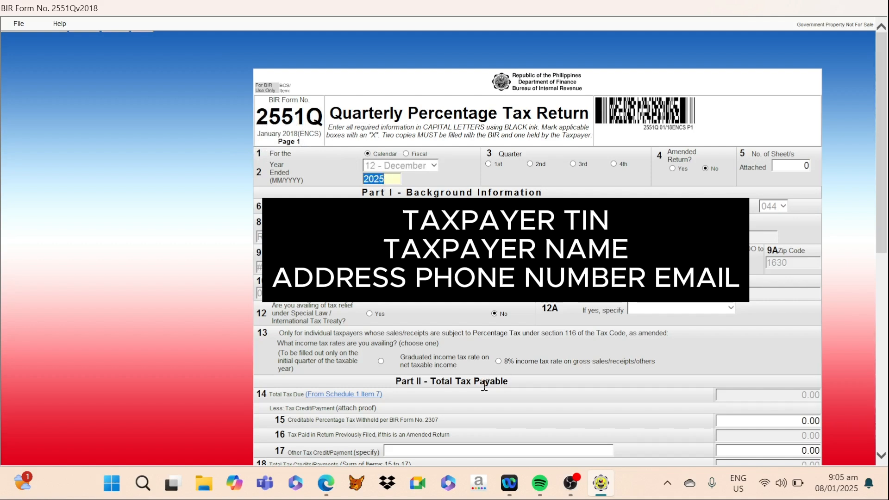
text(2024)
click(550, 182)
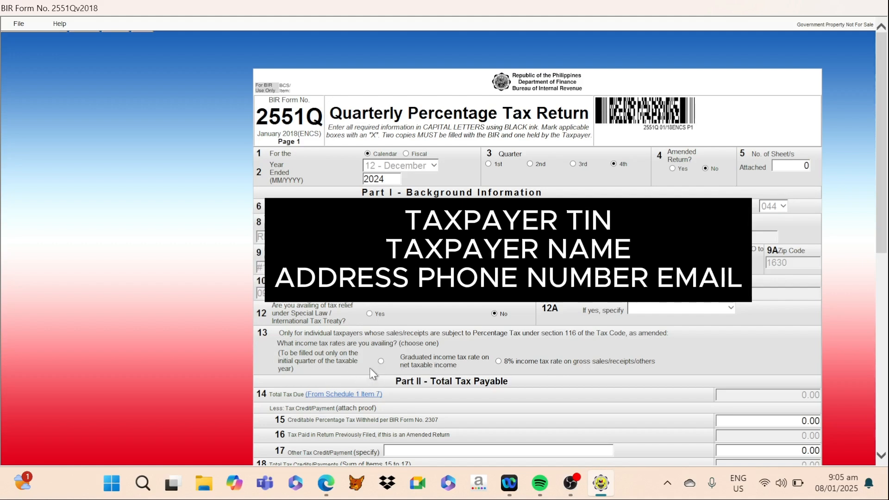
- Go to page 2 of the return and set the first Schedule 1 tax code to PT 010
scroll(479, 347, down, 3)
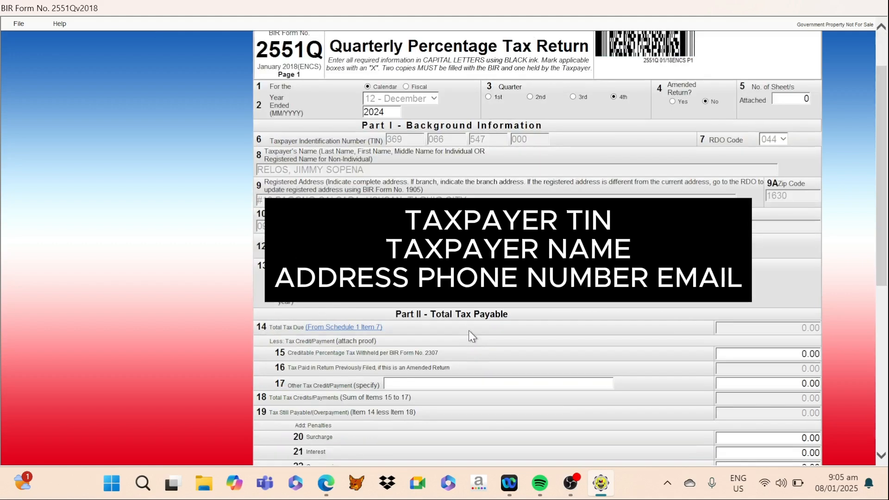
scroll(469, 324, down, 6)
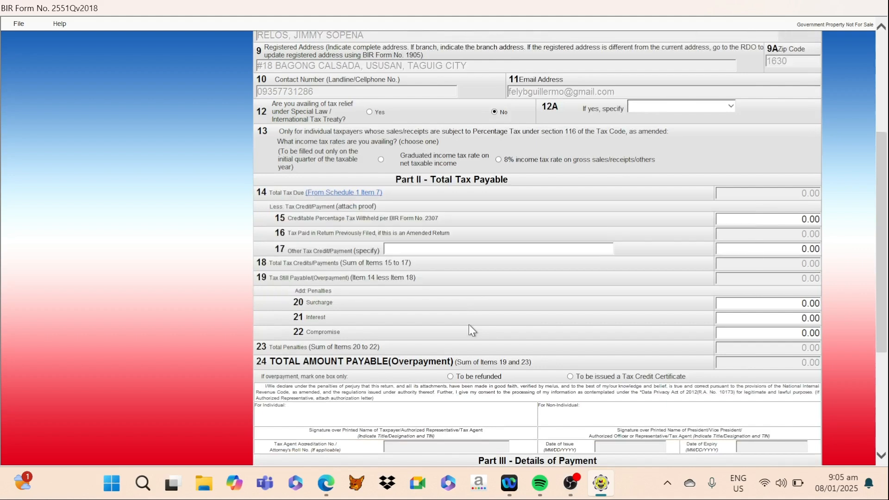
scroll(468, 325, down, 9)
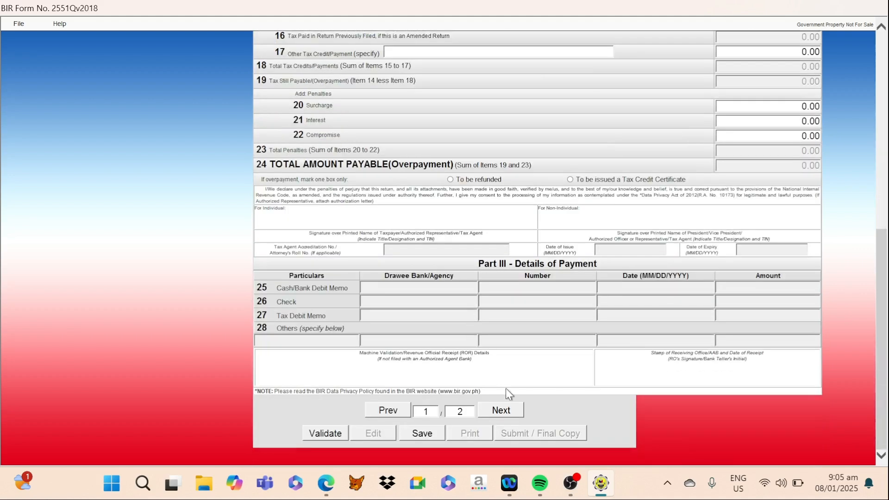
click(496, 411)
scroll(565, 399, up, 3)
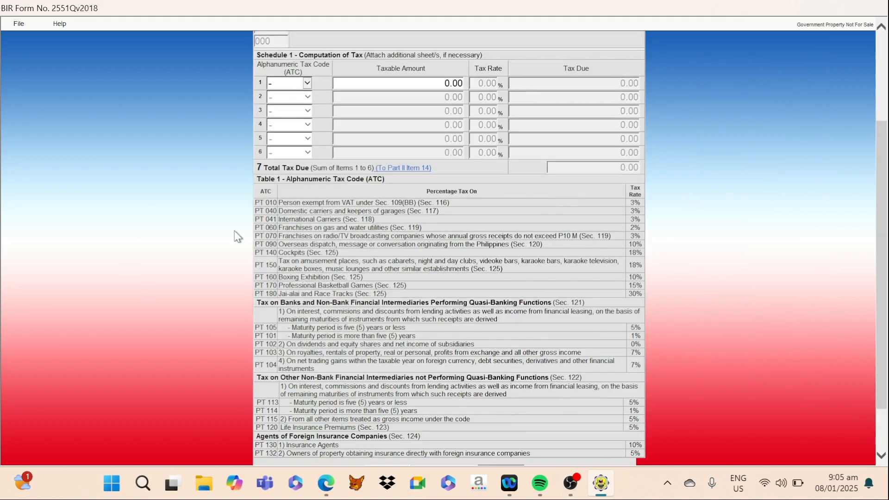
click(308, 85)
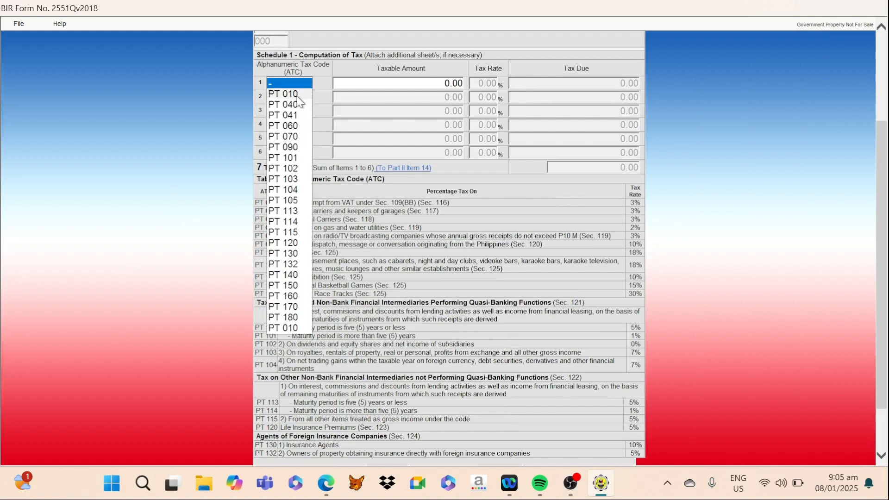
click(296, 94)
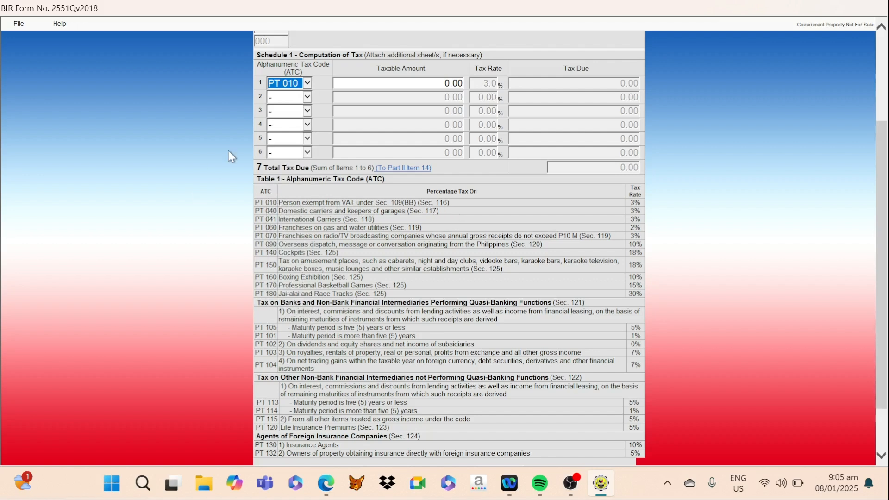
- Check the fourth-quarter sub-total in the copied gross receipts spreadsheet and enter 227540 as the taxable amount for PT 010
key(Tab)
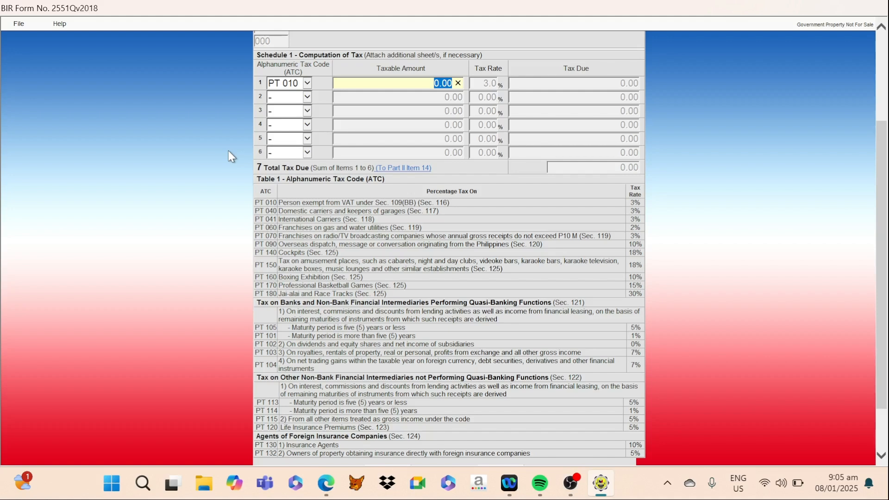
click(326, 483)
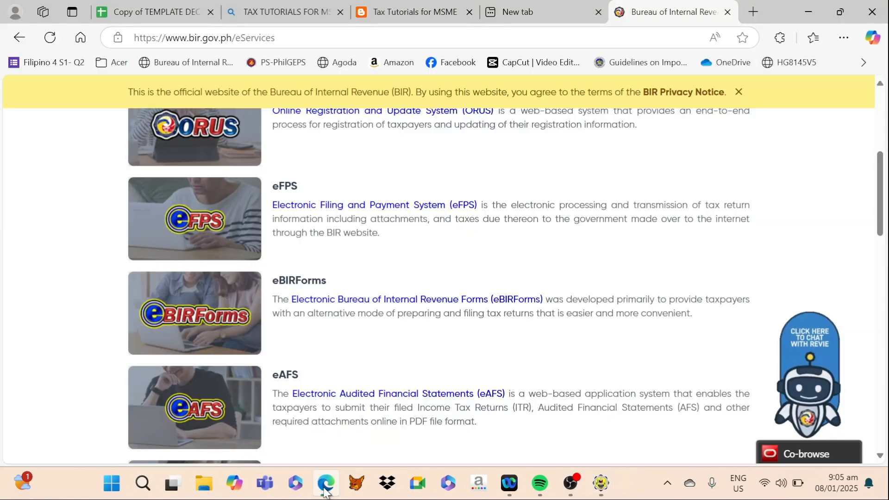
click(150, 14)
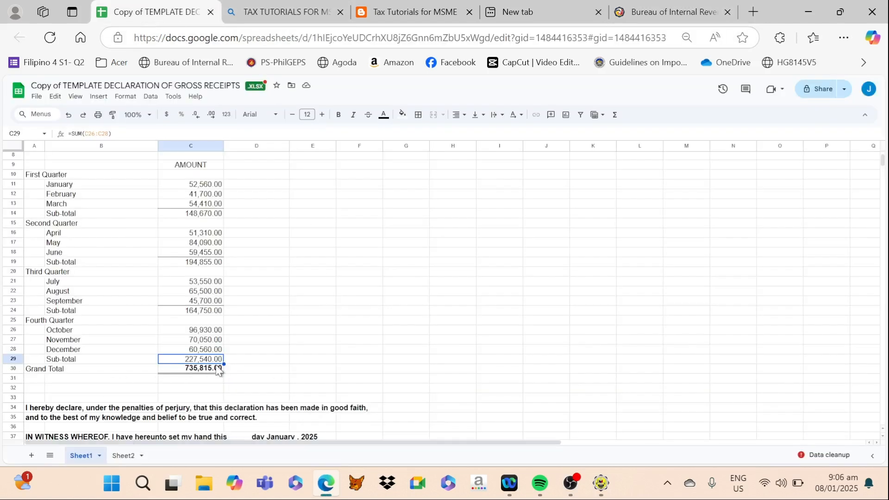
click(601, 483)
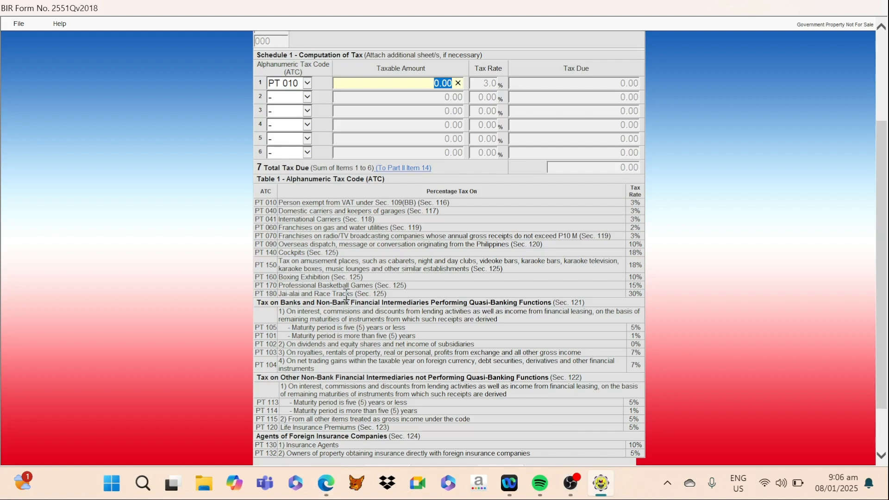
text(227540)
key(Tab)
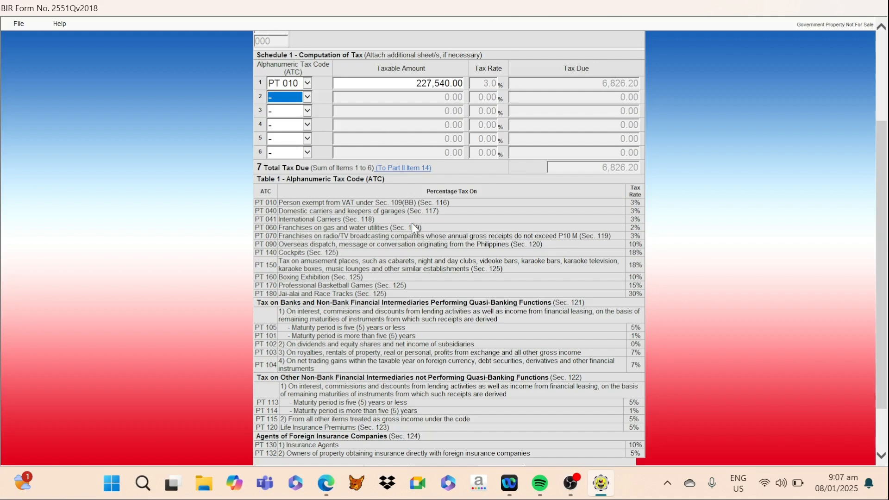
- Validate the completed return and save it, acknowledging the notices
click(884, 330)
drag(884, 330, 883, 371)
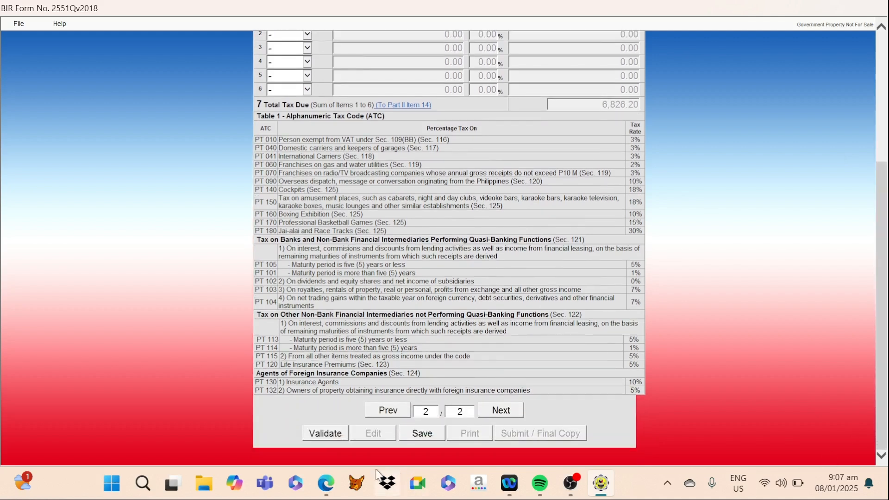
click(317, 439)
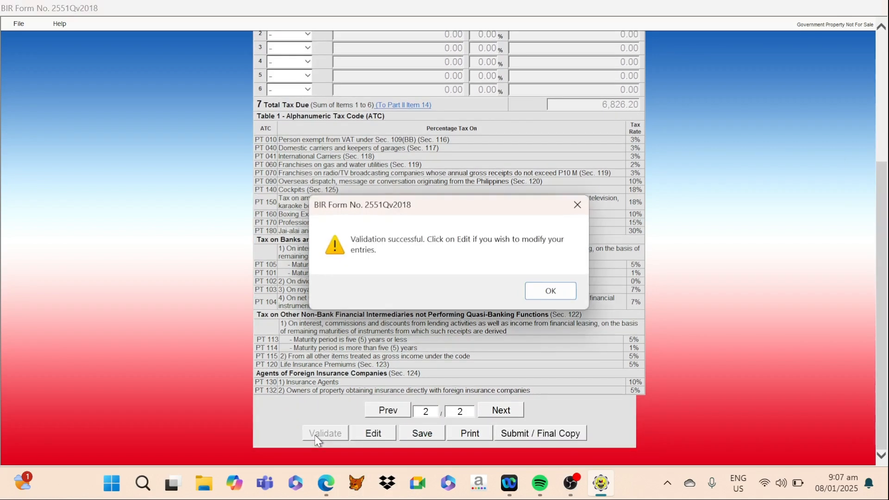
click(546, 296)
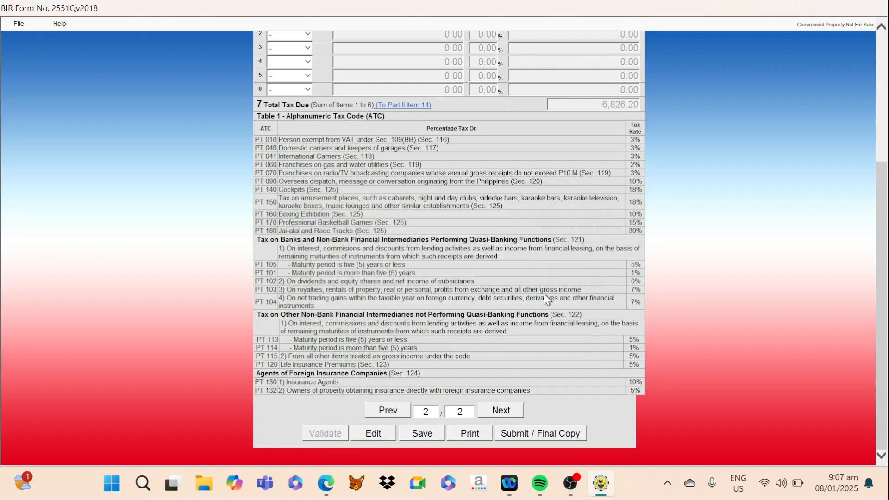
click(427, 436)
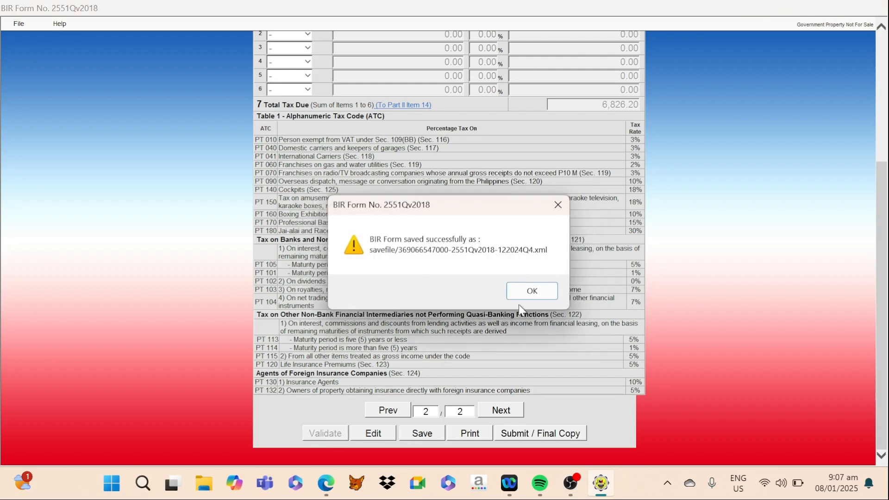
click(526, 290)
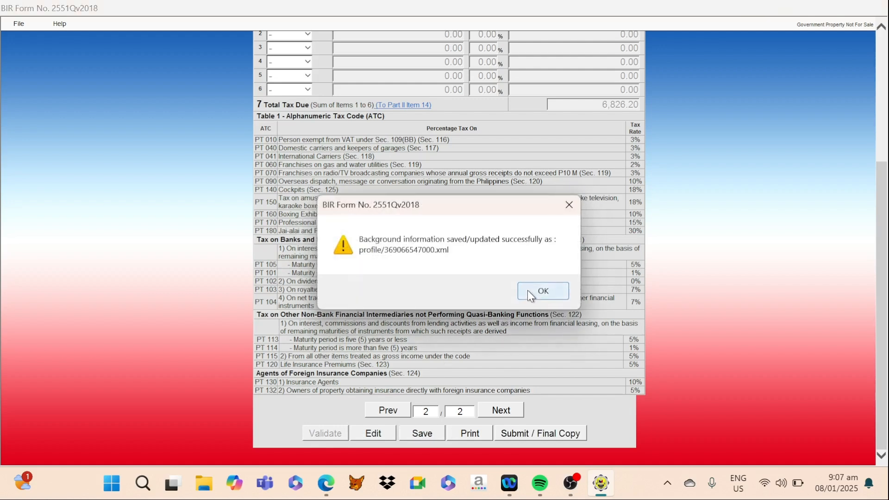
click(528, 290)
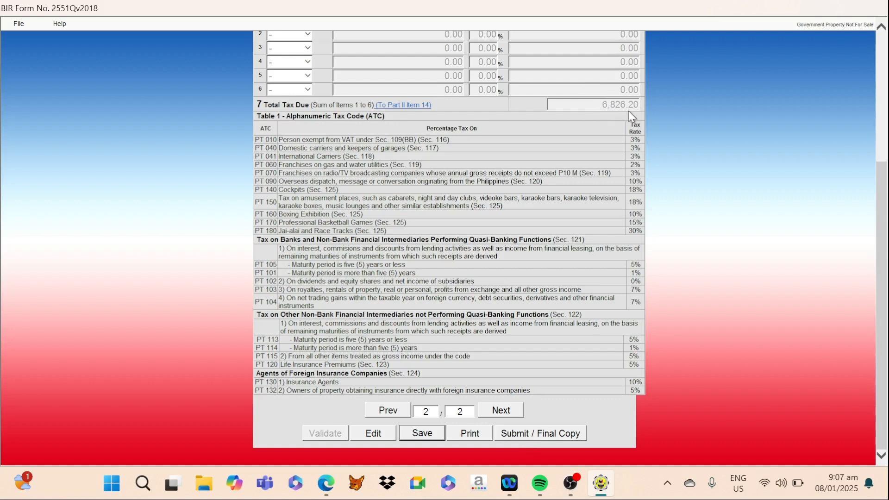
- Review the Schedule 1 computation on page 2 and the Part II total tax payable on page 1
scroll(572, 128, up, 4)
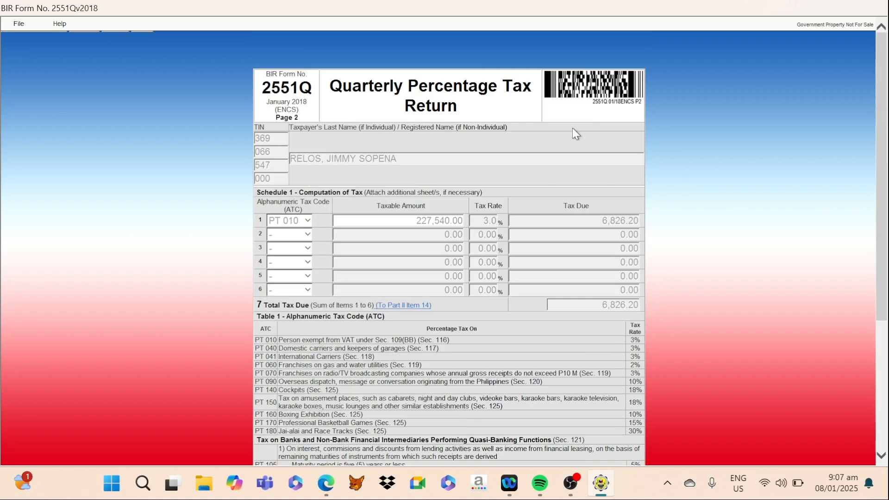
scroll(571, 140, down, 4)
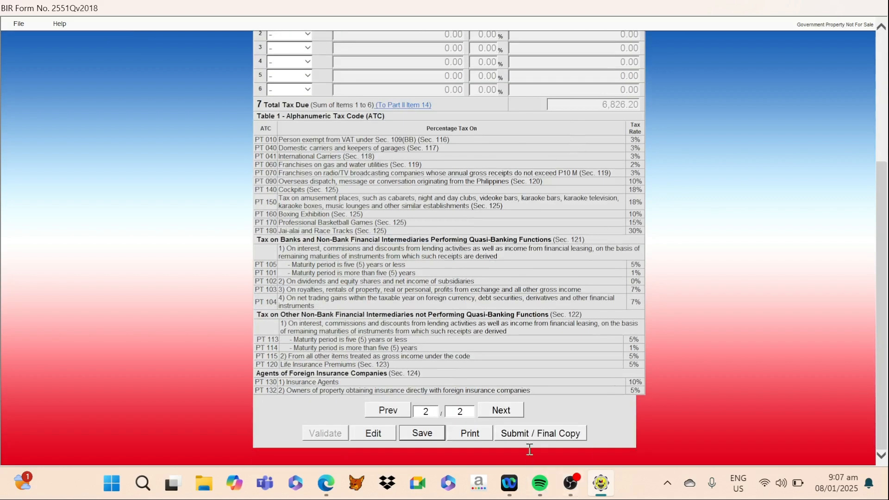
click(378, 416)
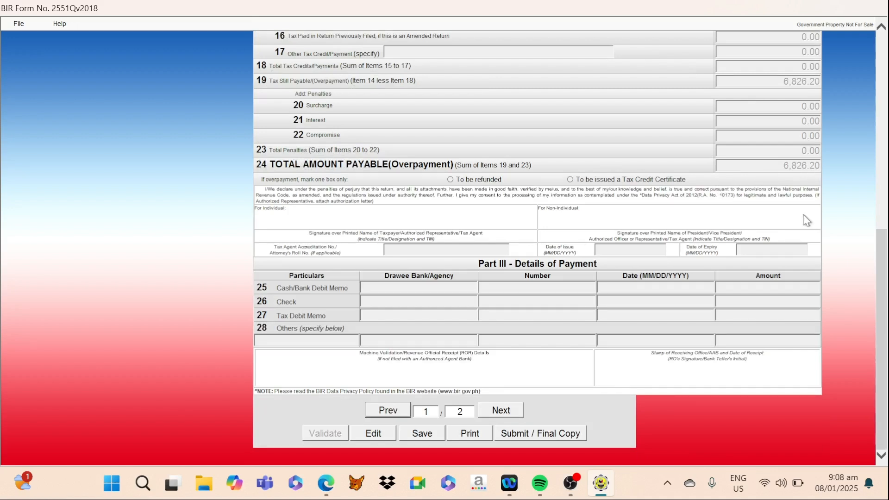
scroll(569, 243, up, 1)
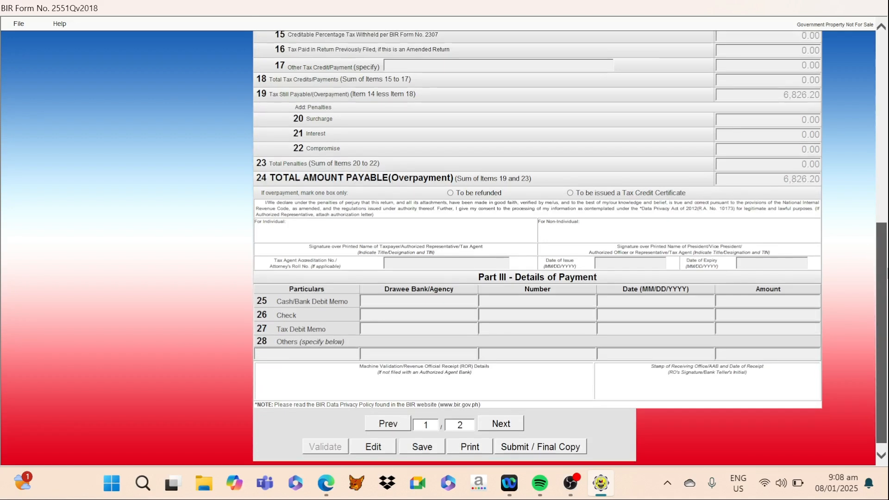
scroll(570, 243, up, 2)
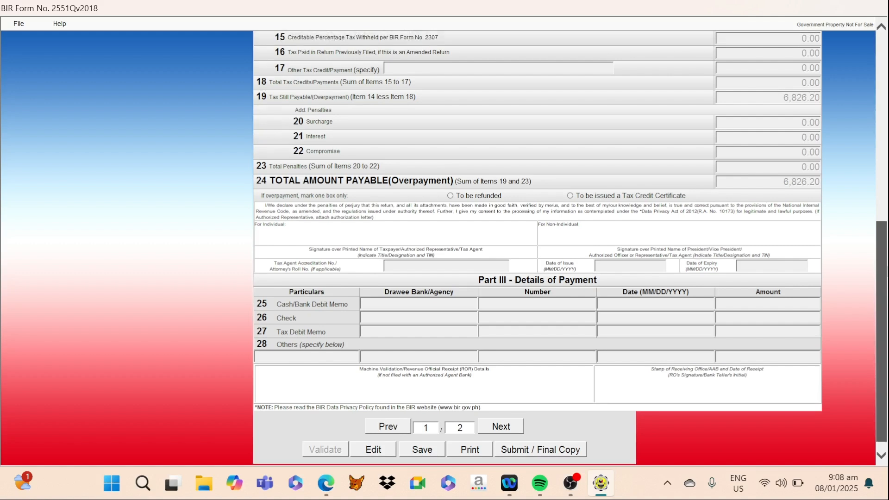
scroll(537, 248, up, 2)
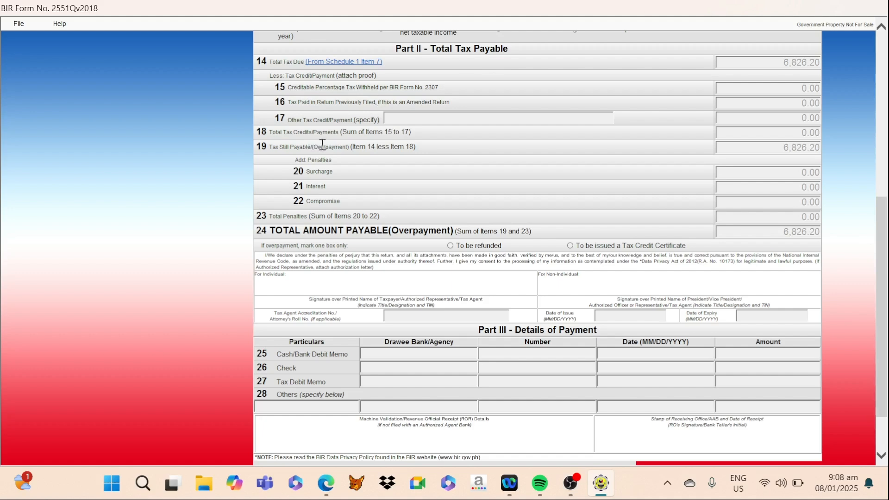
- Submit the final copy of the return, agreeing to the eBIRForms Terms of Service Agreement and acknowledging the submission notice
drag(884, 254, 864, 356)
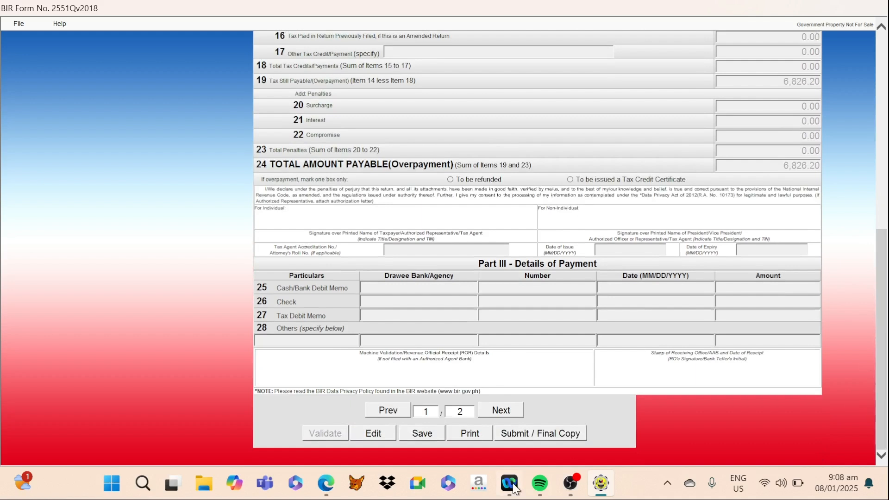
click(528, 438)
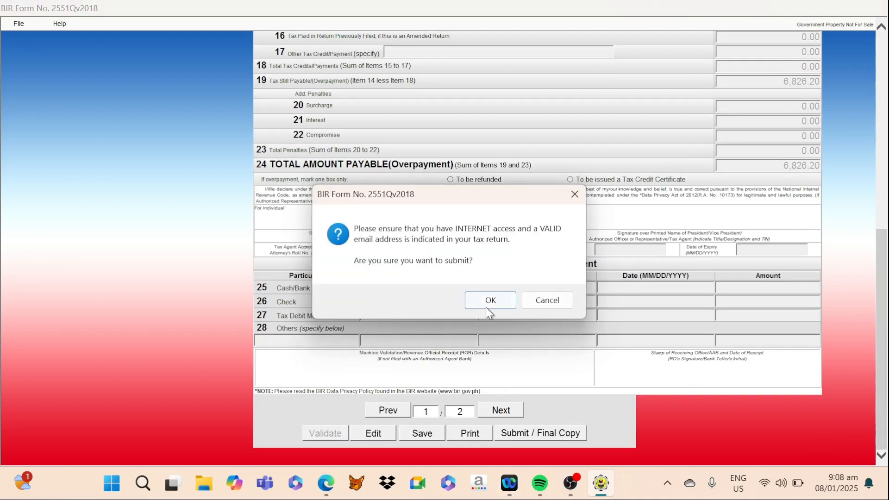
click(486, 304)
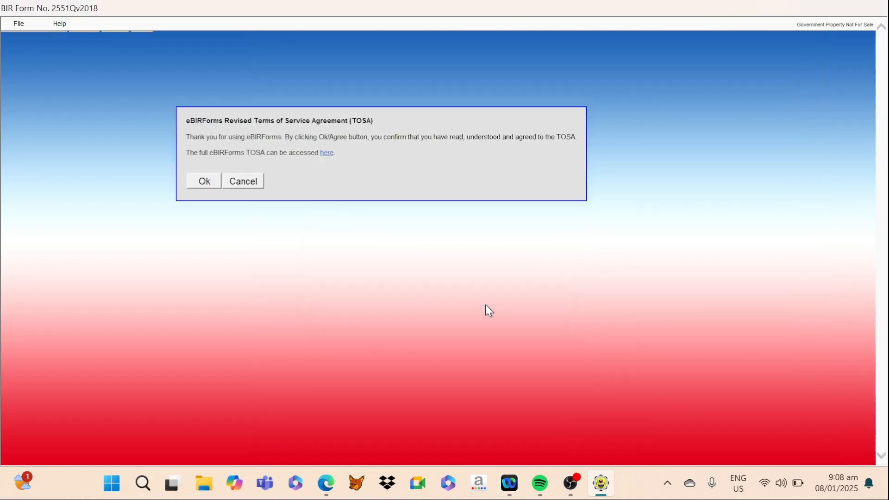
click(203, 182)
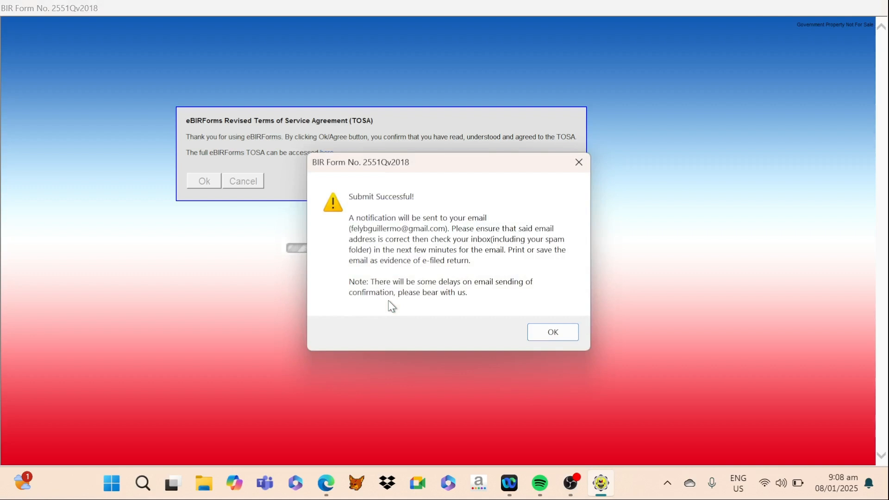
click(549, 333)
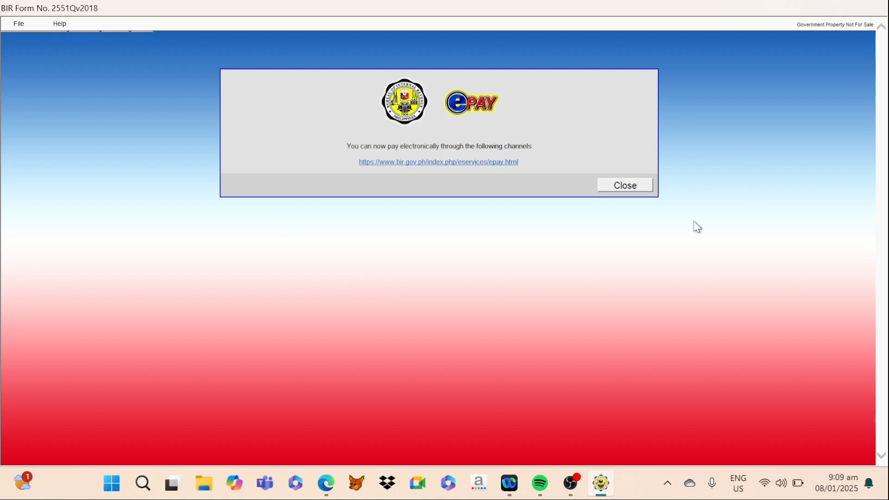
- Try the ePAY channels link, close its browser window, and dismiss the ePAY notice to return to the submitted form
click(442, 164)
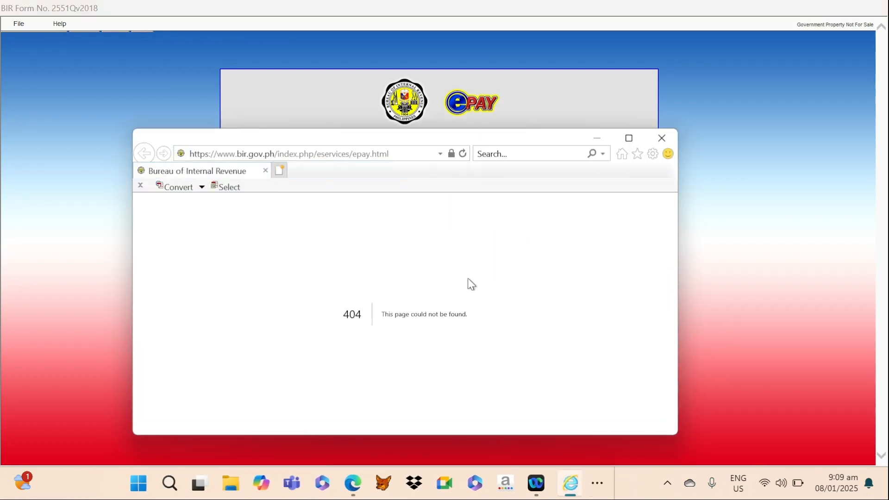
click(665, 143)
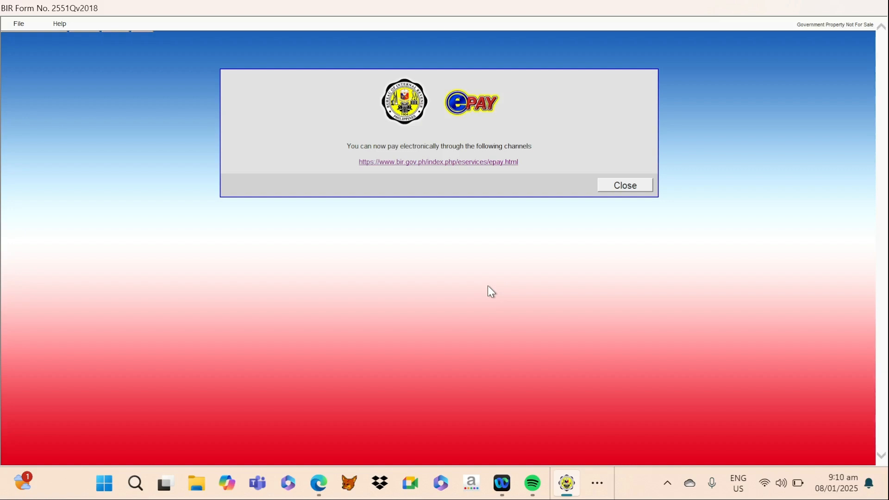
click(625, 185)
scroll(638, 236, down, 10)
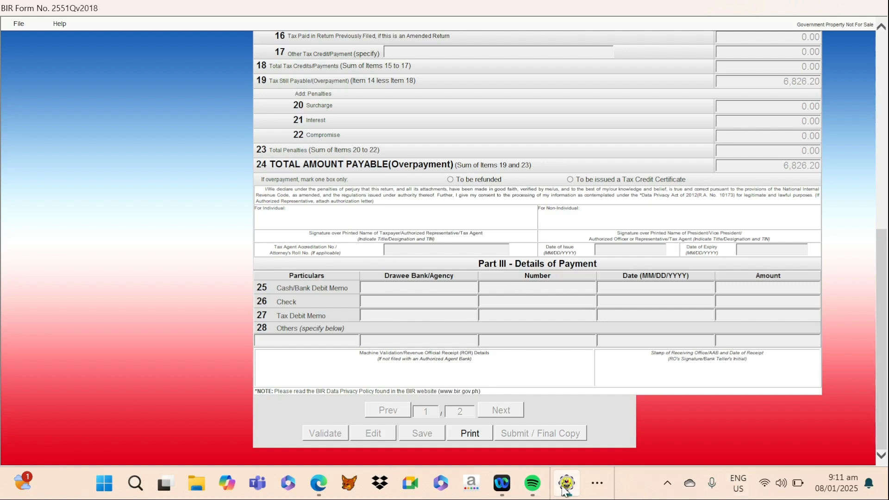
click(597, 483)
click(587, 441)
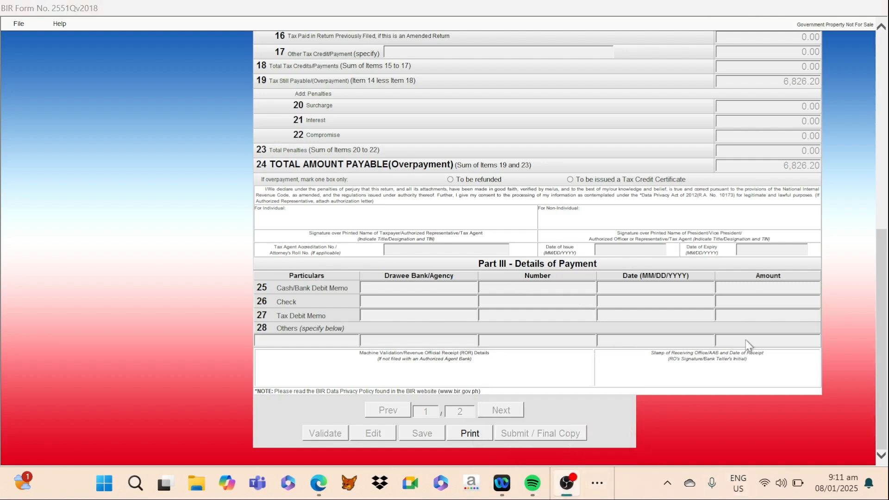